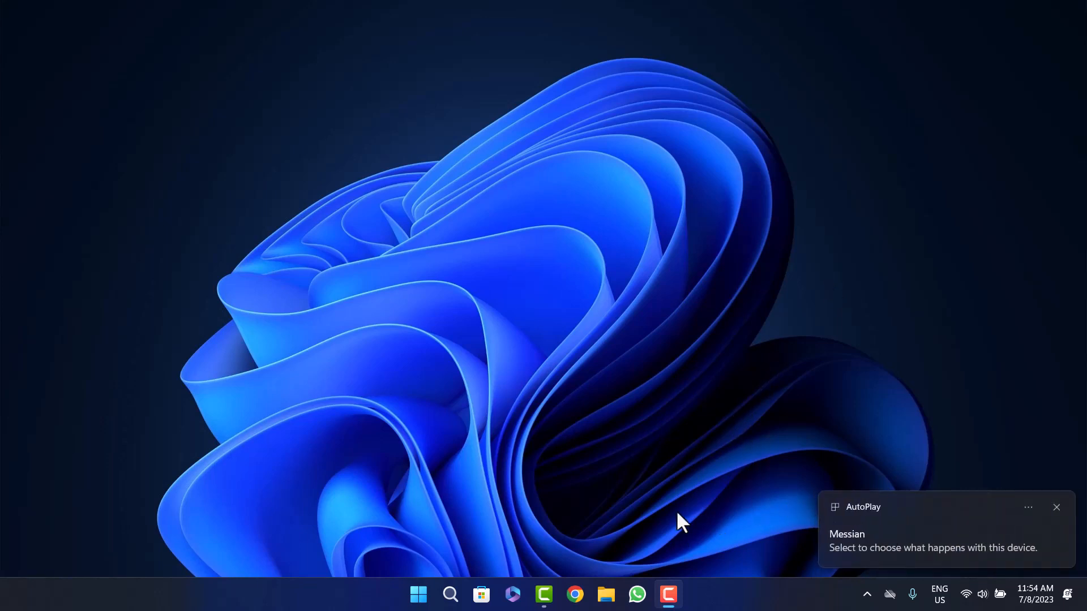
Show This PC's drives with the connected Messian phone, briefly peeking into its storage
click(606, 595)
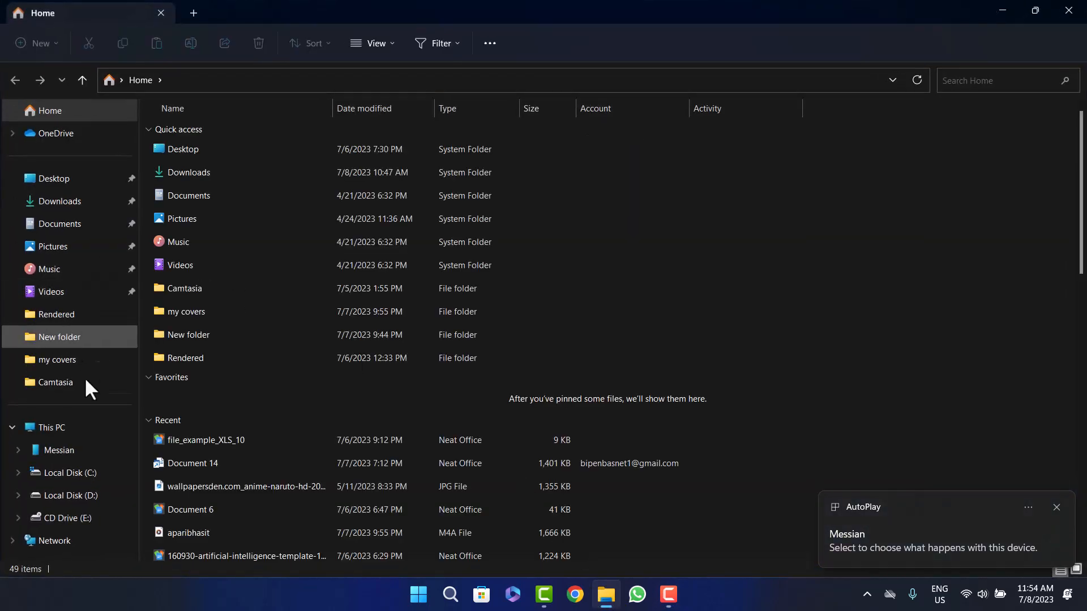
click(76, 431)
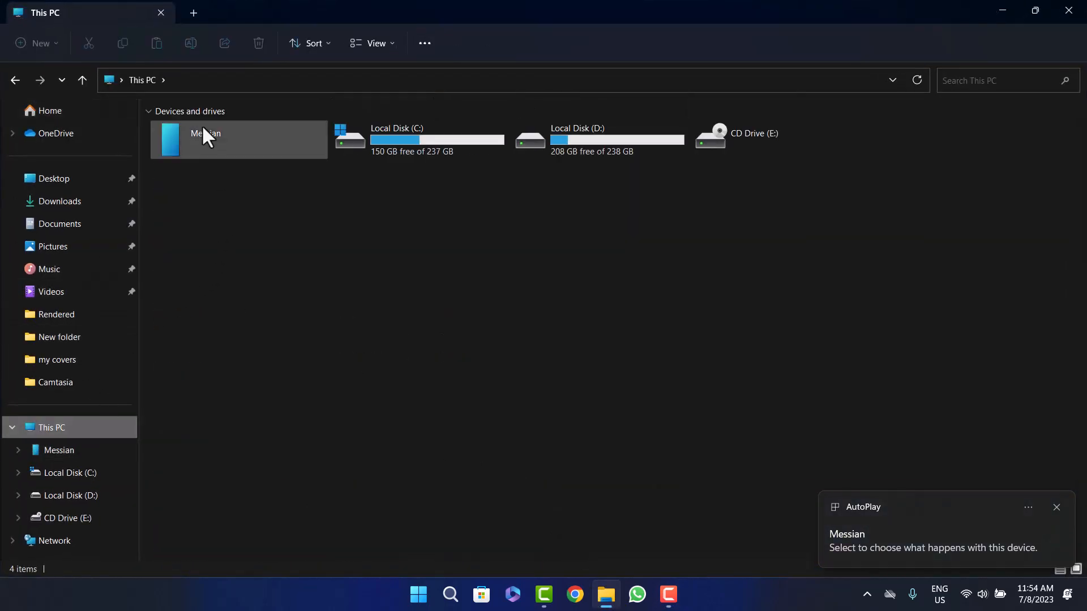
click(221, 146)
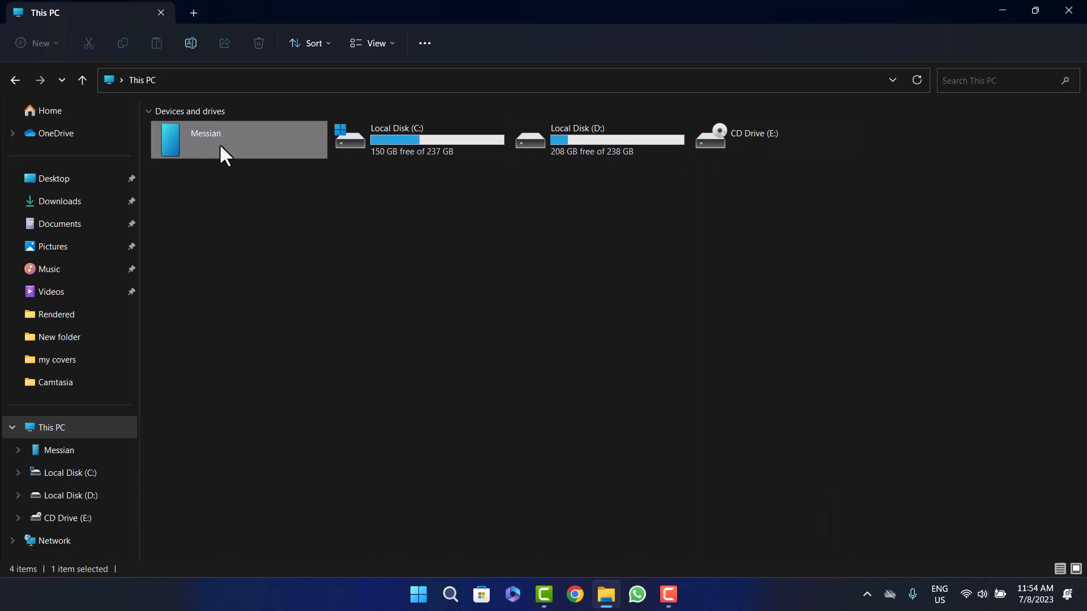
click(428, 300)
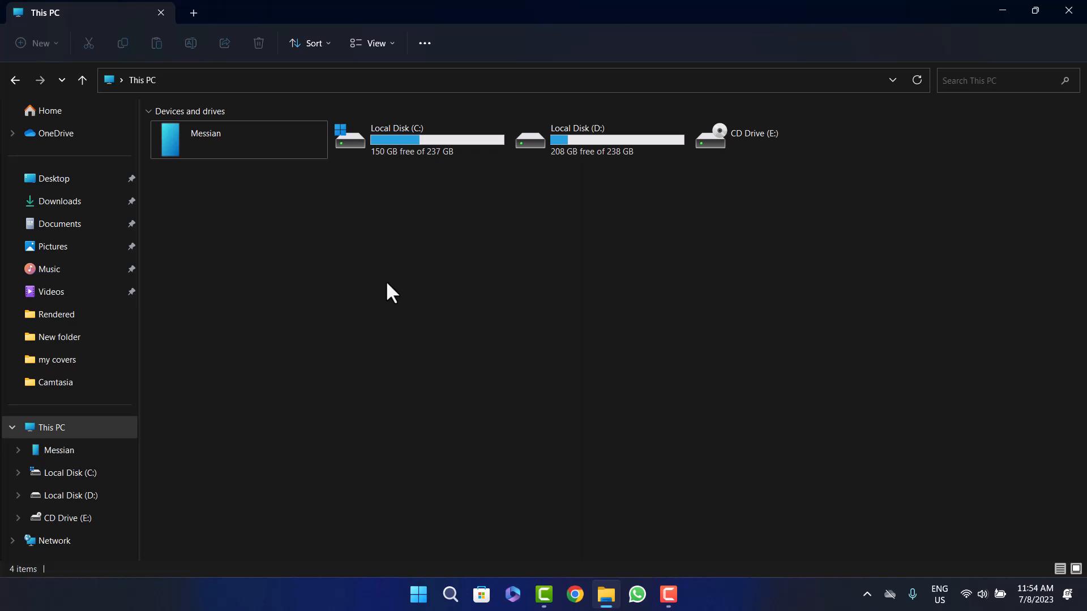
double_click(236, 136)
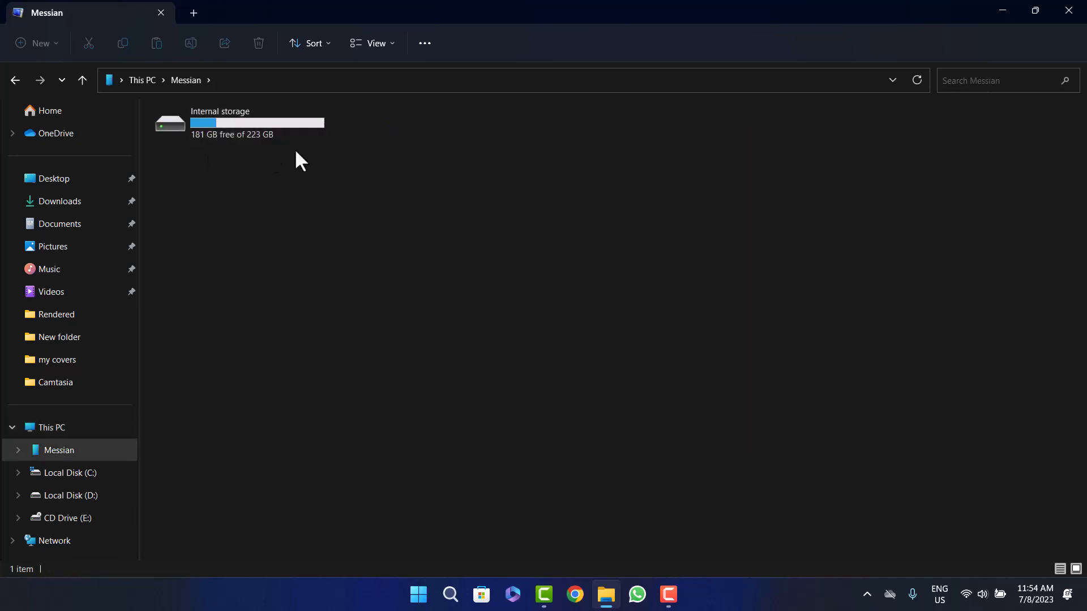
click(16, 80)
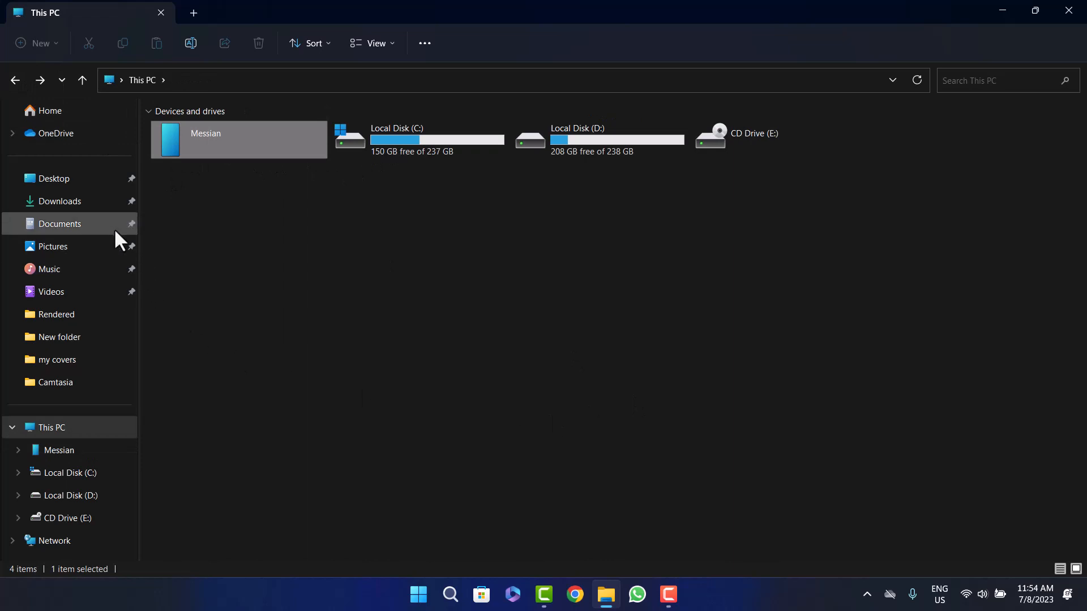
Copy the sample (1) PDF from the Documents folder inside Downloads
click(84, 213)
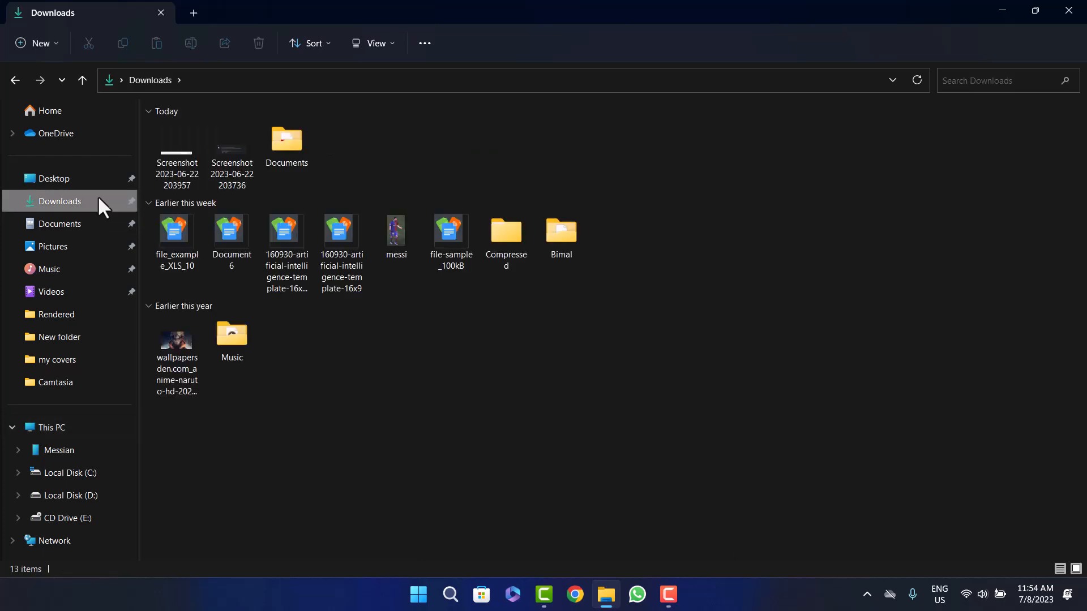
double_click(273, 157)
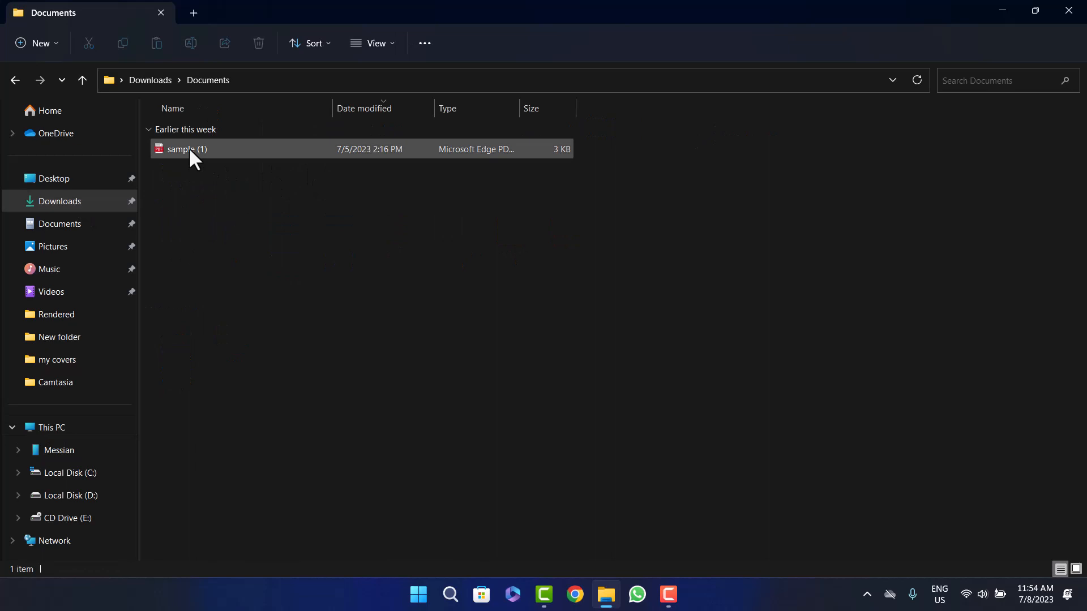
mouse_move(189, 150)
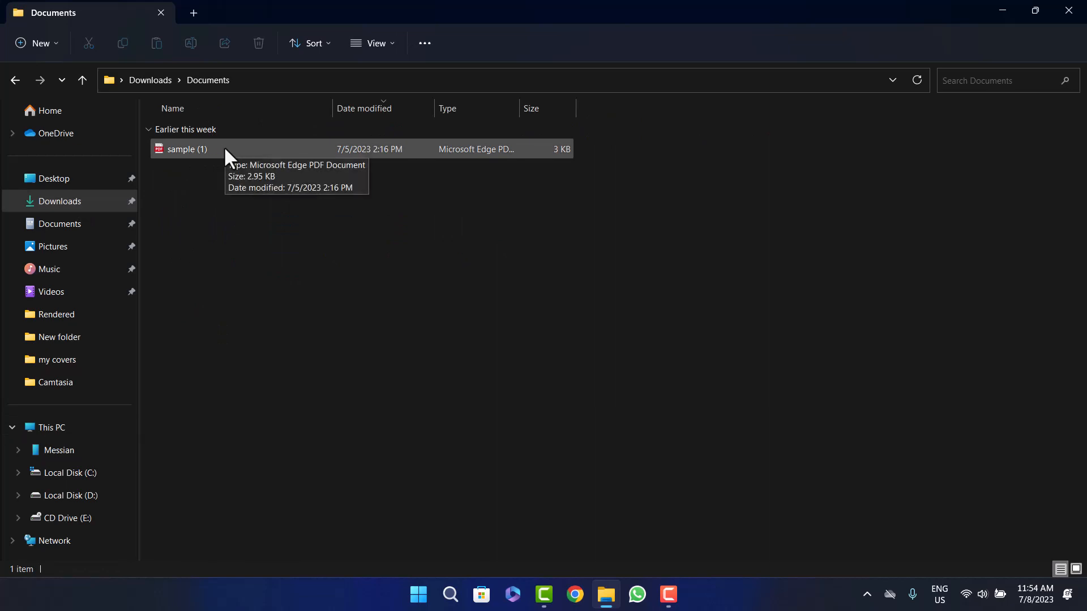
right_click(224, 147)
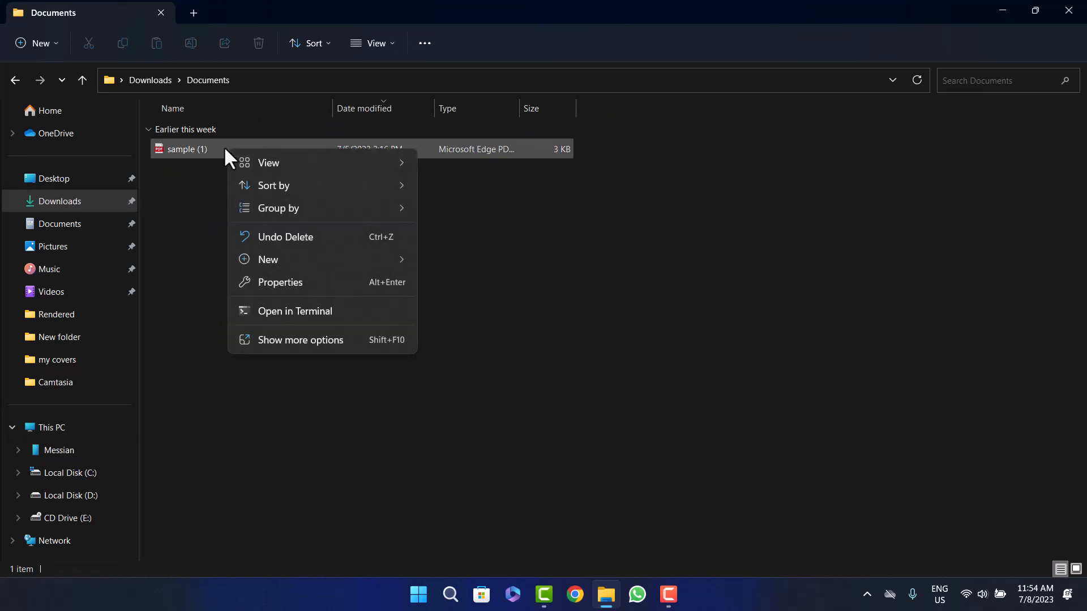
click(206, 147)
right_click(194, 144)
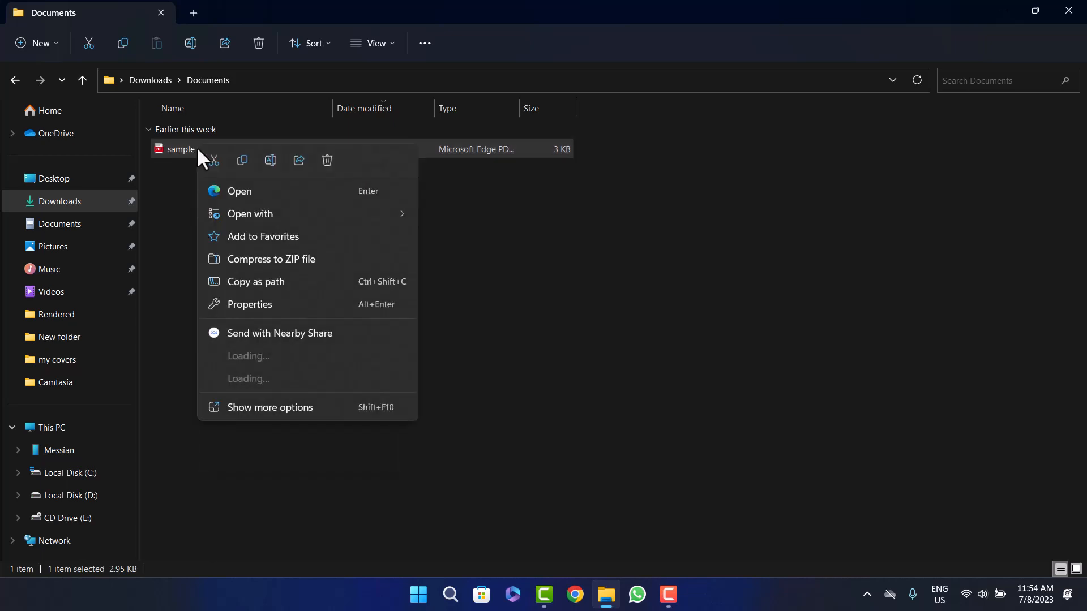
click(238, 166)
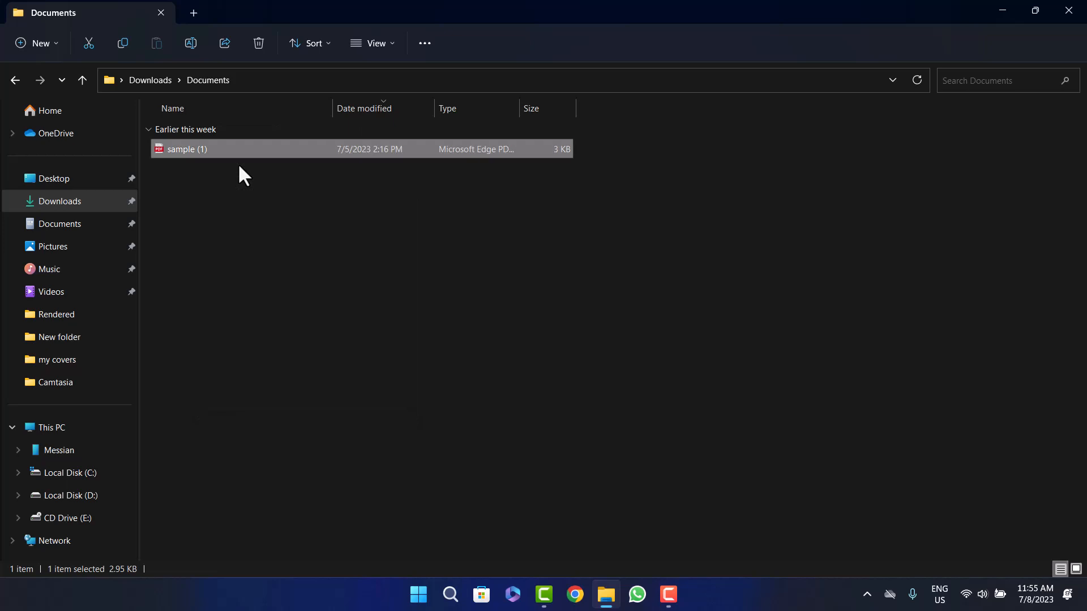
Navigate to Messian > Internal storage > Documents, which holds a ringtone folder
click(75, 430)
double_click(195, 150)
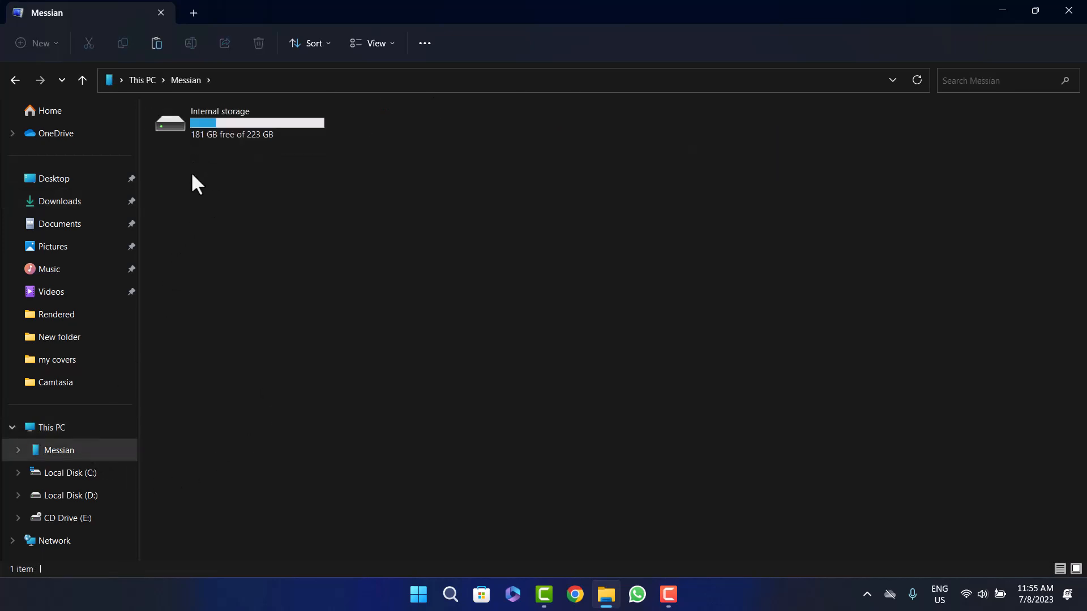
double_click(241, 134)
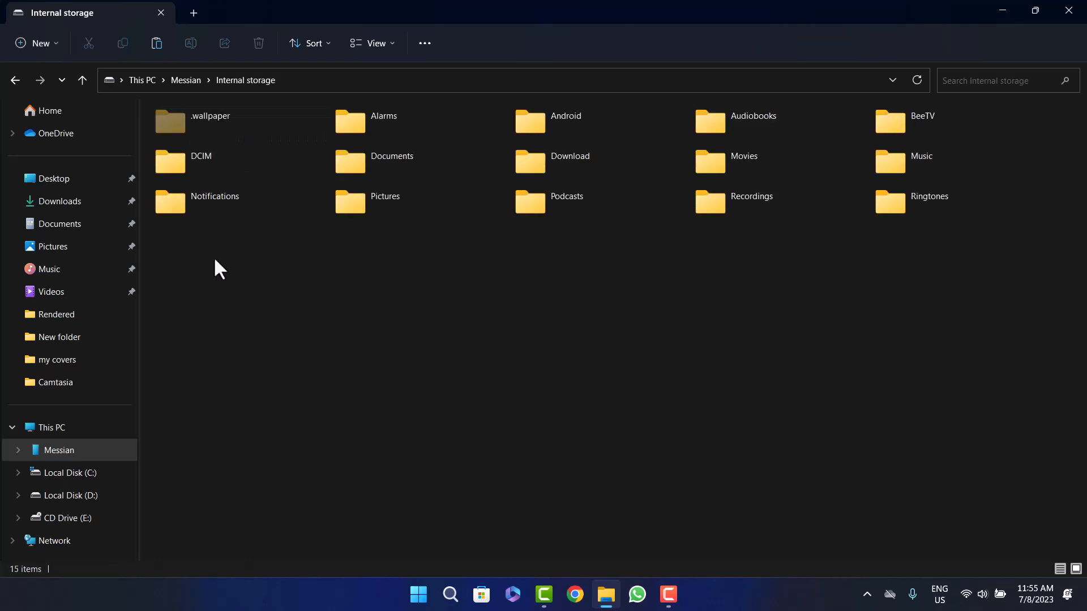
double_click(374, 155)
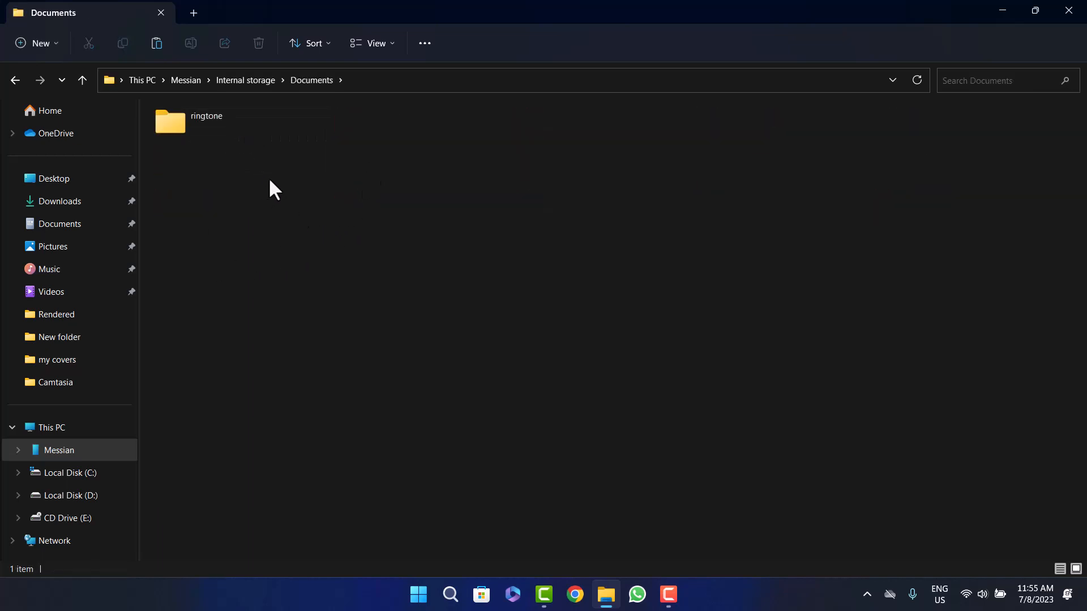
Paste sample (1) into the phone's Documents folder beside the ringtone folder
right_click(283, 146)
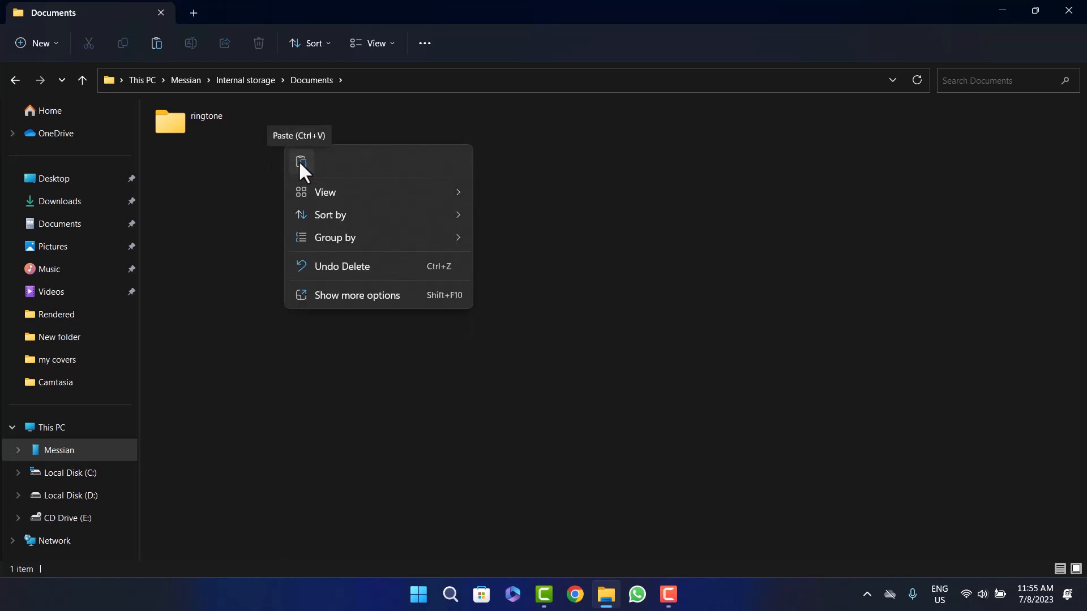
click(300, 163)
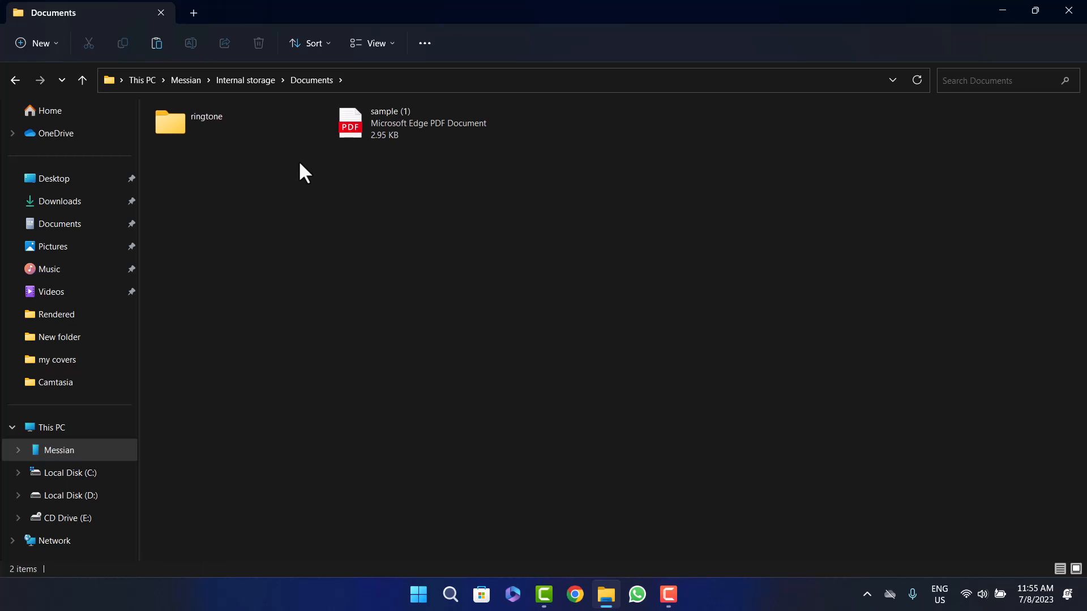
key(F10)
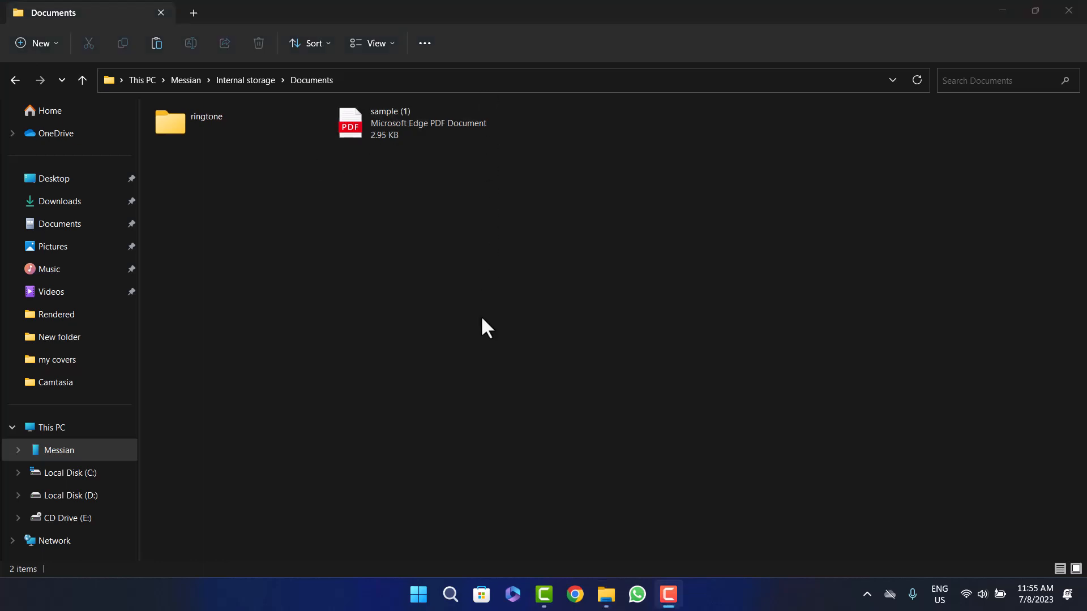